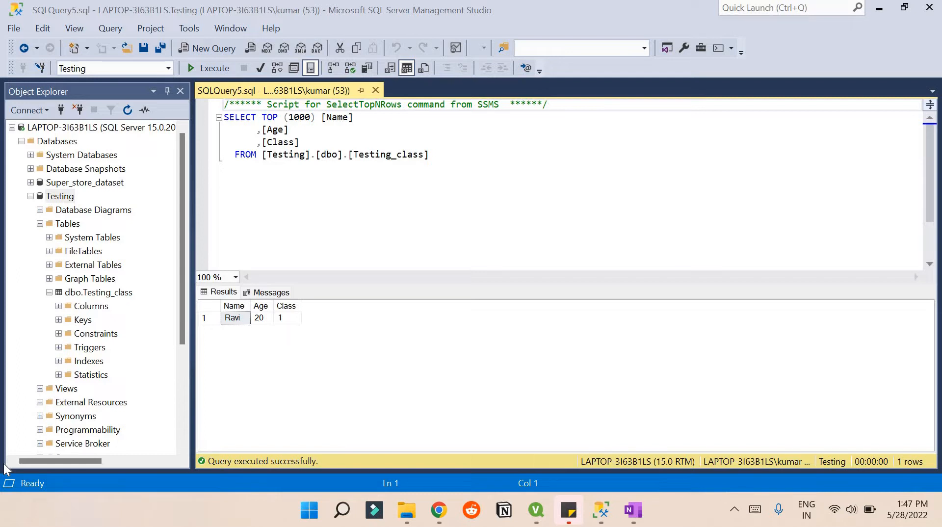
Start the Import Data wizard for the Testing database and continue past its welcome page.
{"action": "left_click", "coordinate": [66, 198]}
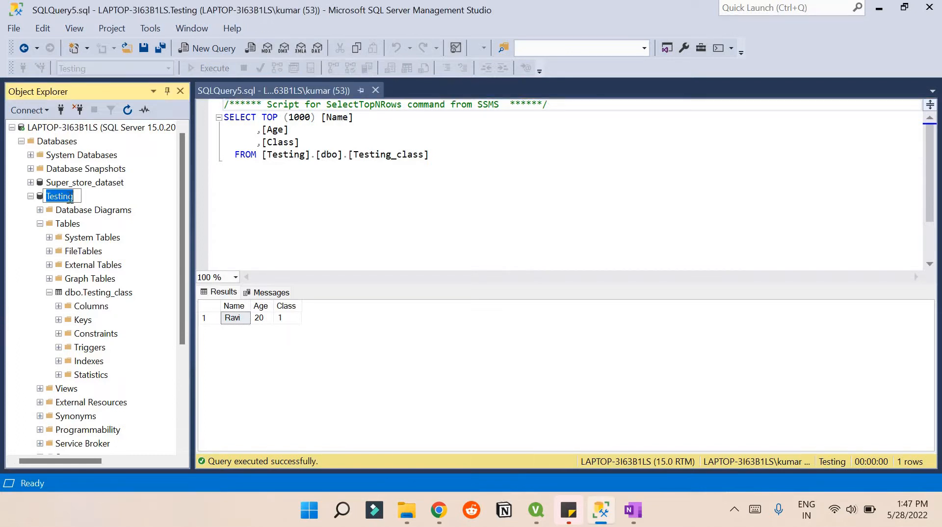
{"action": "key", "text": "Escape"}
{"action": "right_click", "coordinate": [61, 198]}
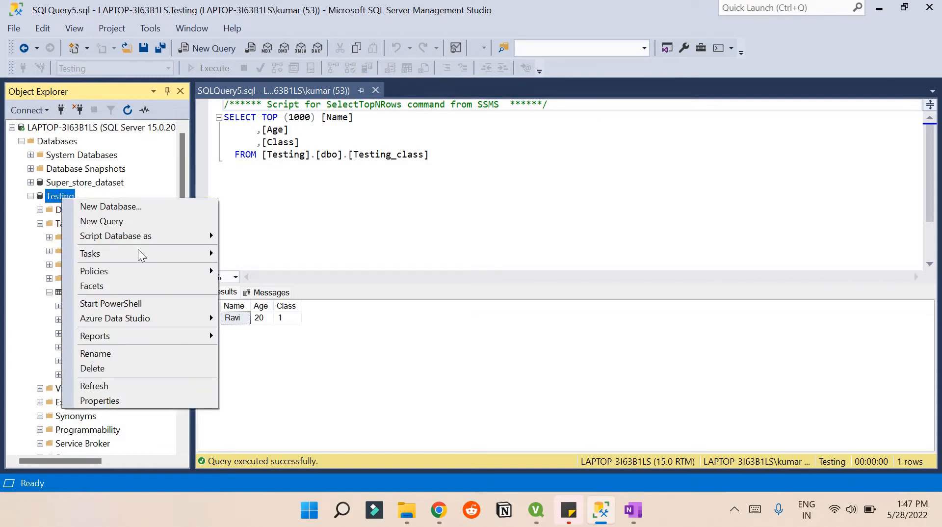
{"action": "mouse_move", "coordinate": [139, 251]}
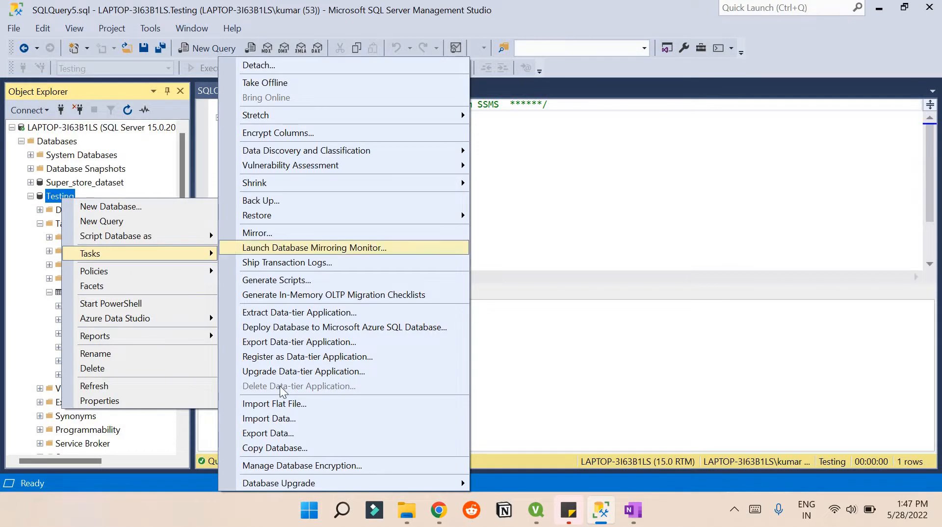
{"action": "left_click", "coordinate": [280, 419]}
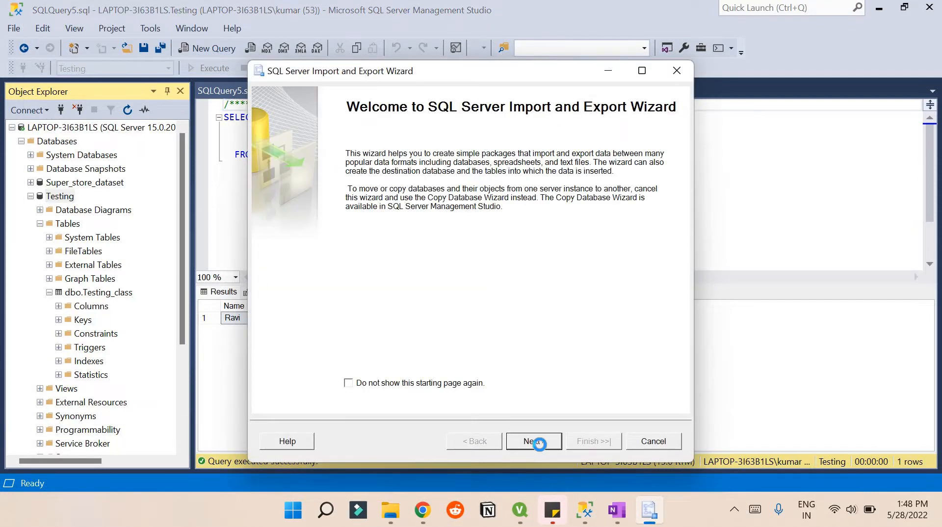
{"action": "left_click", "coordinate": [536, 441]}
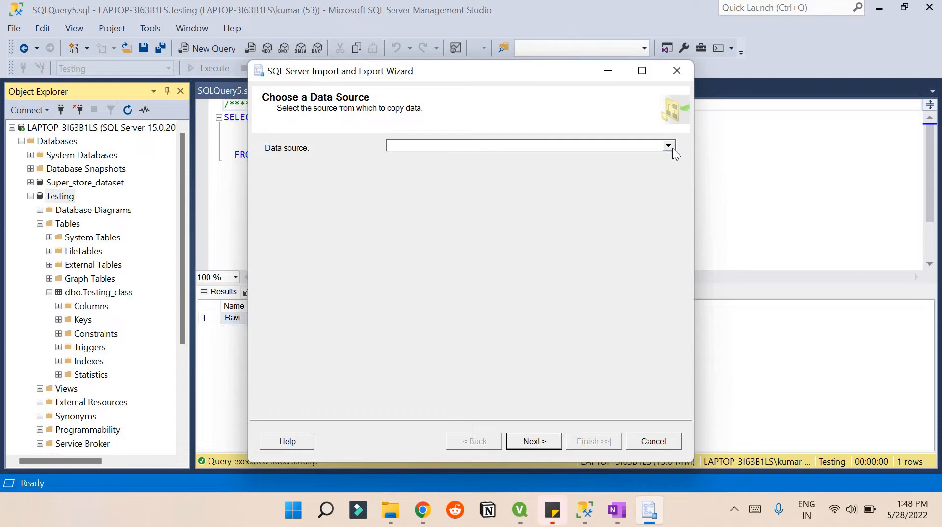
Choose Microsoft Excel as the data source for the import.
{"action": "left_click", "coordinate": [668, 146]}
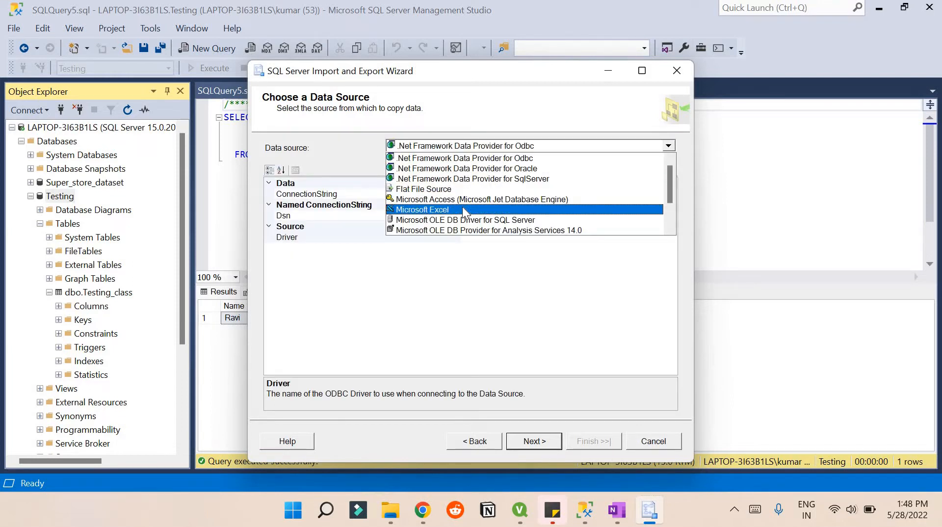
{"action": "scroll", "coordinate": [463, 207], "scroll_direction": "down", "scroll_amount": 1}
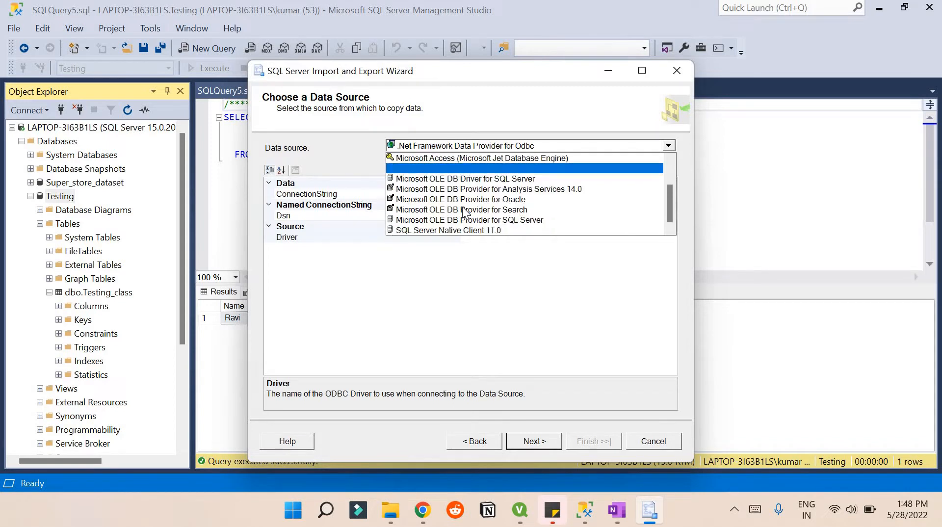
{"action": "scroll", "coordinate": [463, 211], "scroll_direction": "up", "scroll_amount": 1}
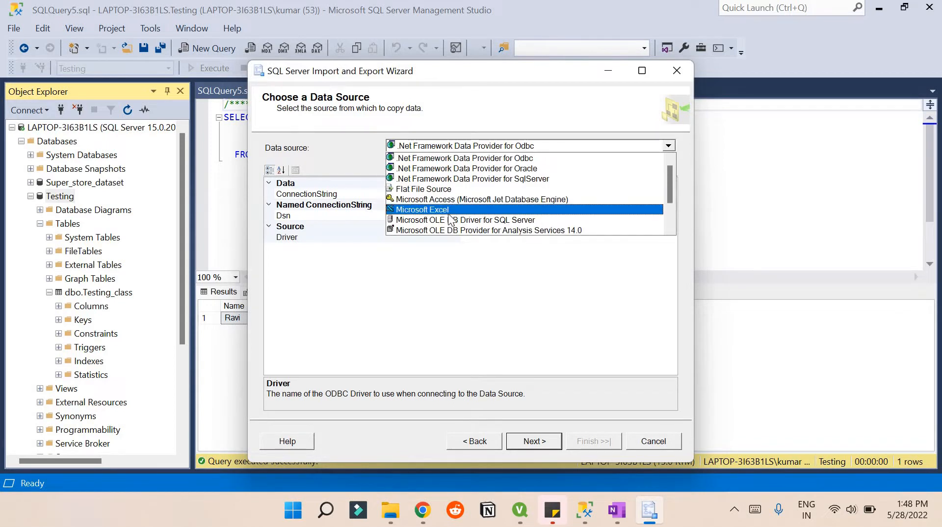
{"action": "left_click", "coordinate": [444, 211]}
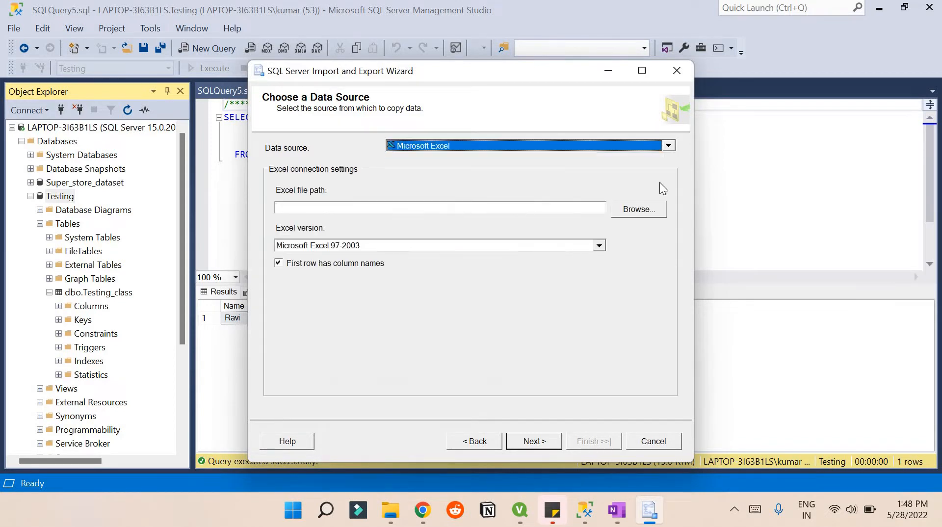
Try to use Superstore-Dataset.xlsx from the PowerBI folder as the Excel source file and dismiss the resulting message.
{"action": "left_click", "coordinate": [636, 209]}
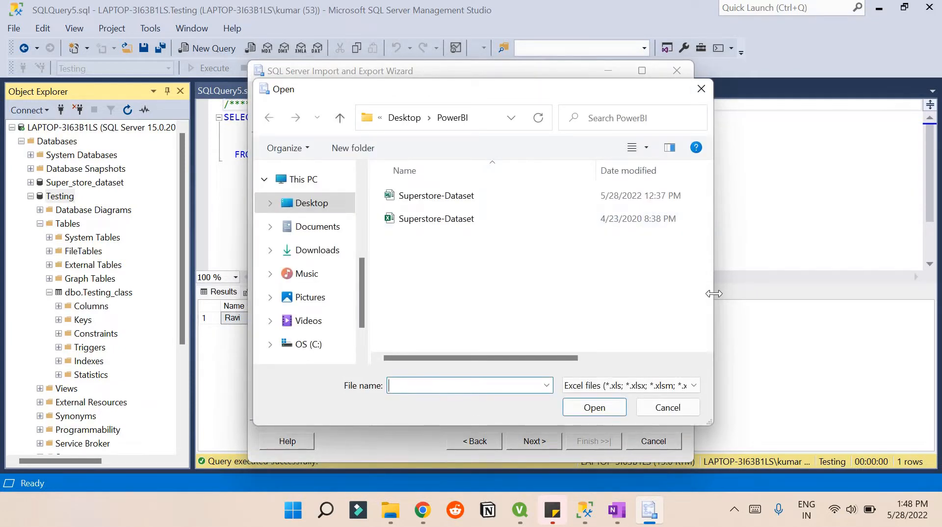
{"action": "left_click_drag", "start_coordinate": [712, 294], "coordinate": [867, 287]}
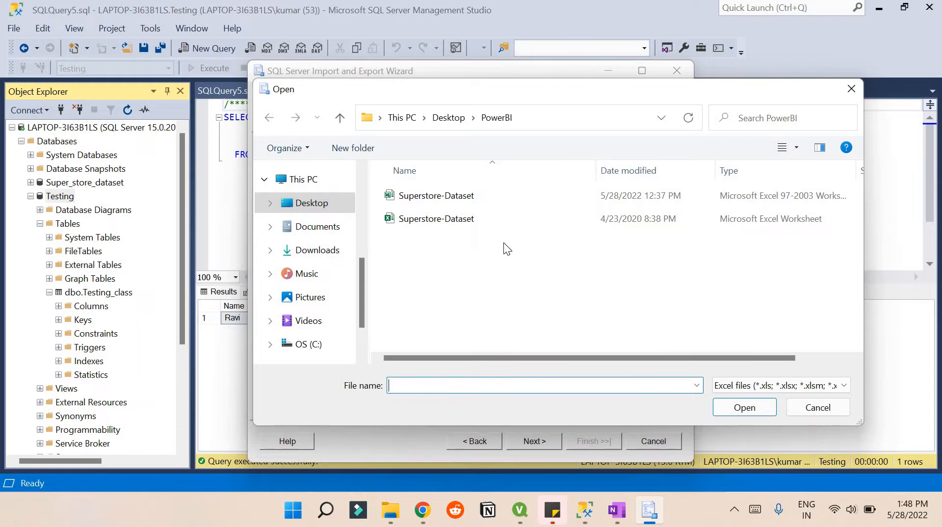
{"action": "left_click", "coordinate": [469, 218]}
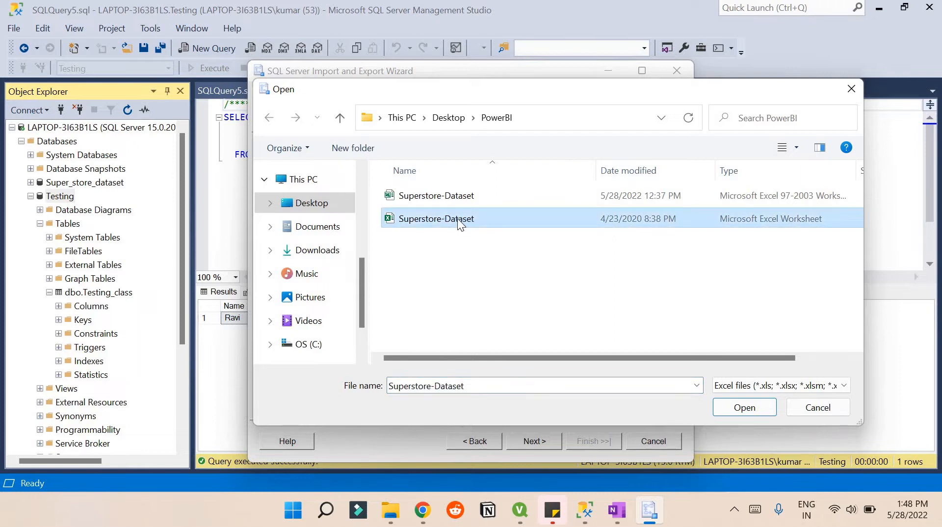
{"action": "left_click", "coordinate": [743, 408]}
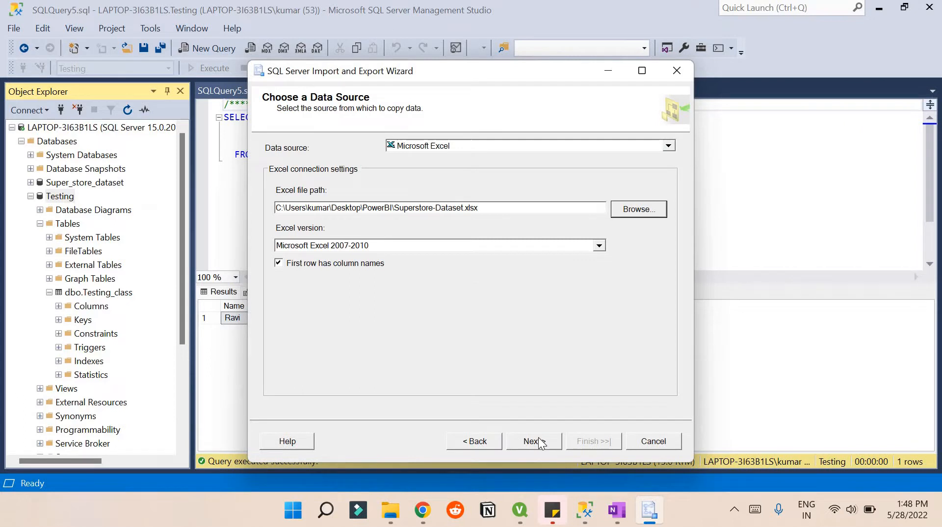
{"action": "left_click", "coordinate": [540, 442]}
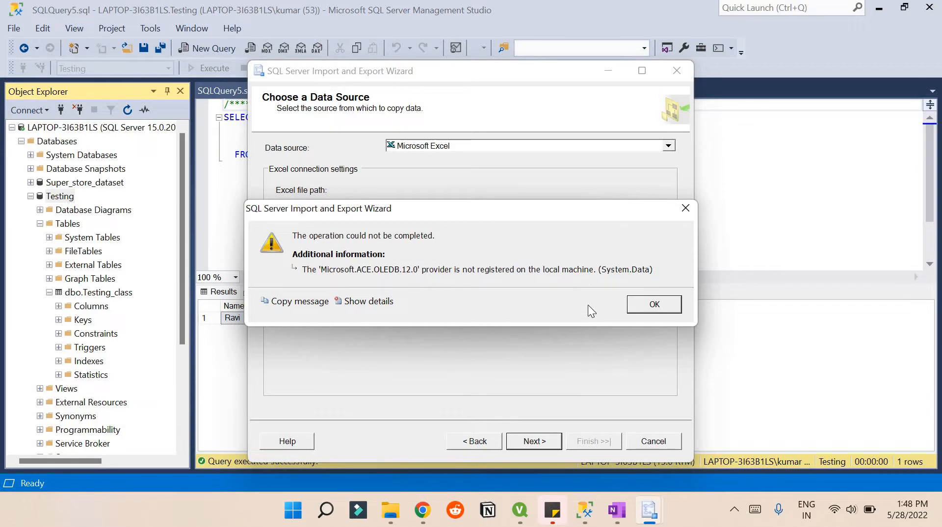
{"action": "left_click", "coordinate": [646, 305]}
Switch to File Explorer and open the .xlsx Superstore-Dataset workbook from the PowerBI folder in a maximized Excel window.
{"action": "mouse_move", "coordinate": [391, 511]}
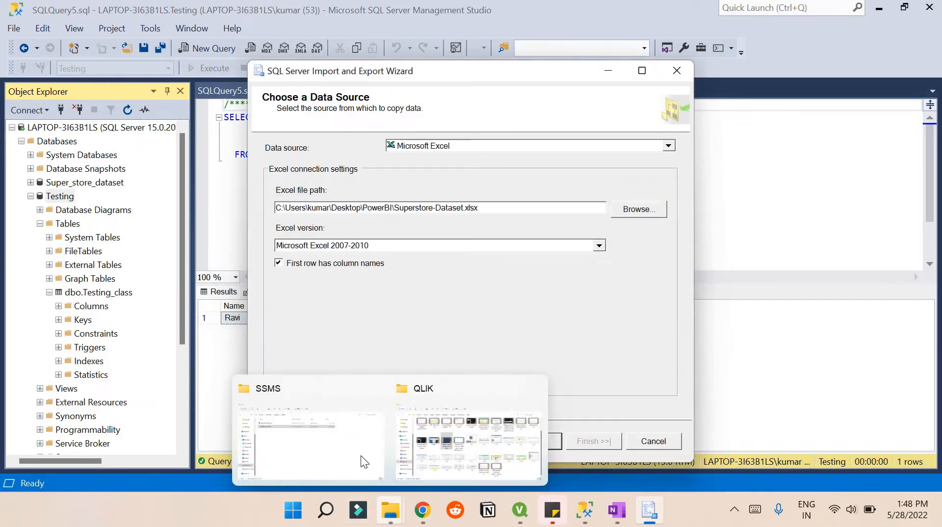
{"action": "left_click", "coordinate": [340, 448]}
{"action": "scroll", "coordinate": [42, 157], "scroll_direction": "up", "scroll_amount": 3}
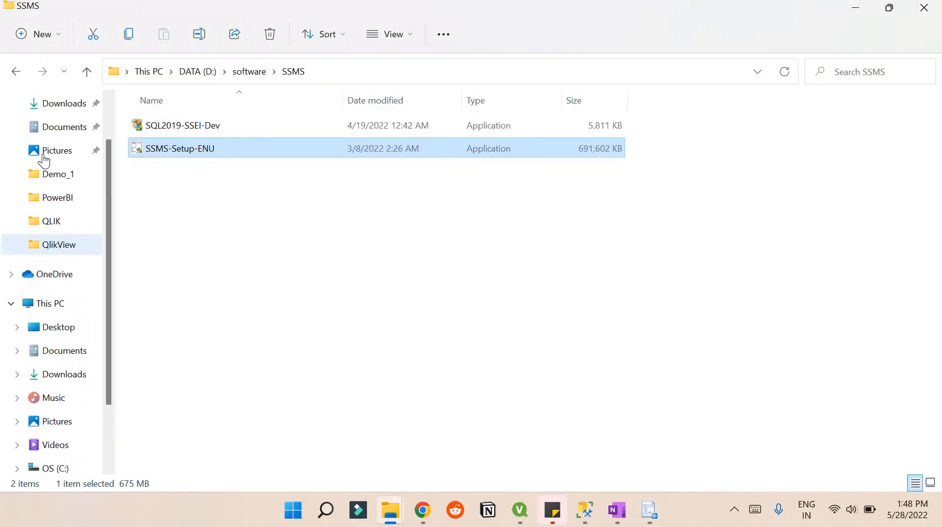
{"action": "left_click", "coordinate": [67, 255]}
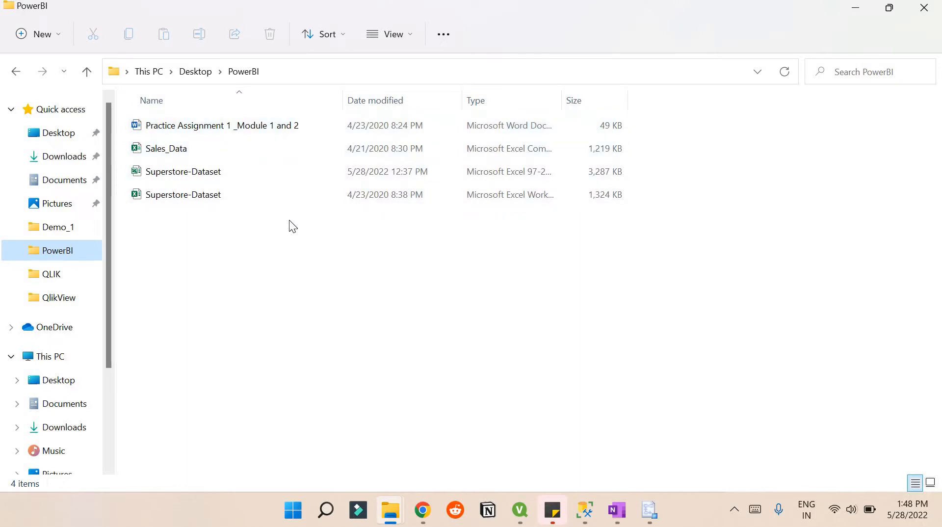
{"action": "left_click", "coordinate": [206, 195]}
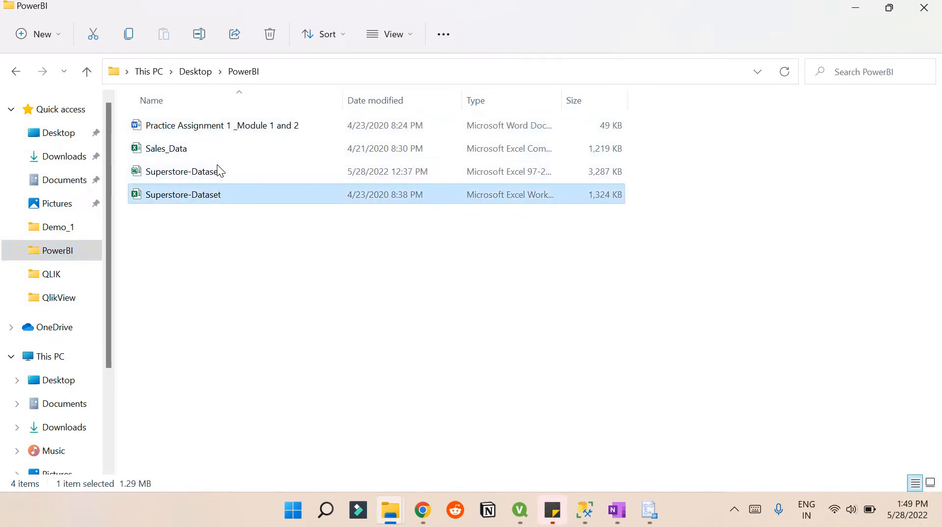
{"action": "left_click", "coordinate": [217, 164]}
{"action": "double_click", "coordinate": [223, 196]}
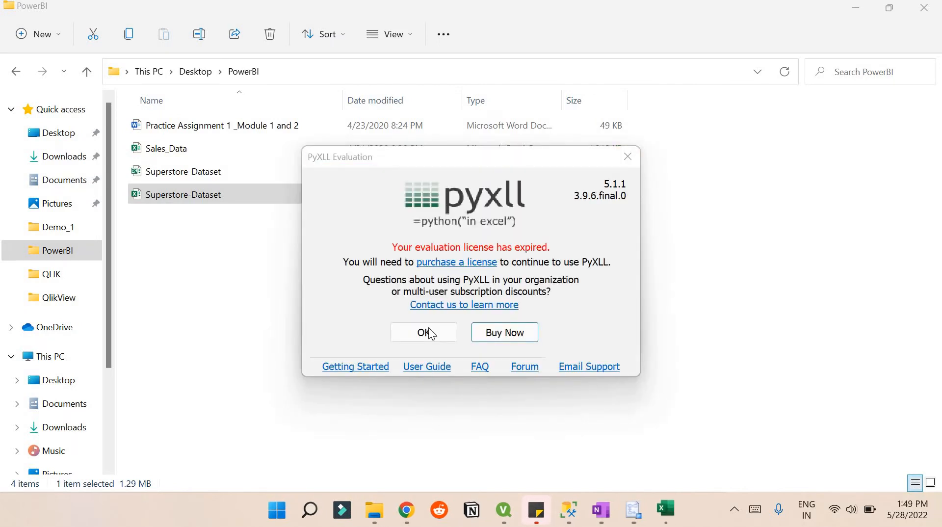
{"action": "left_click", "coordinate": [428, 329]}
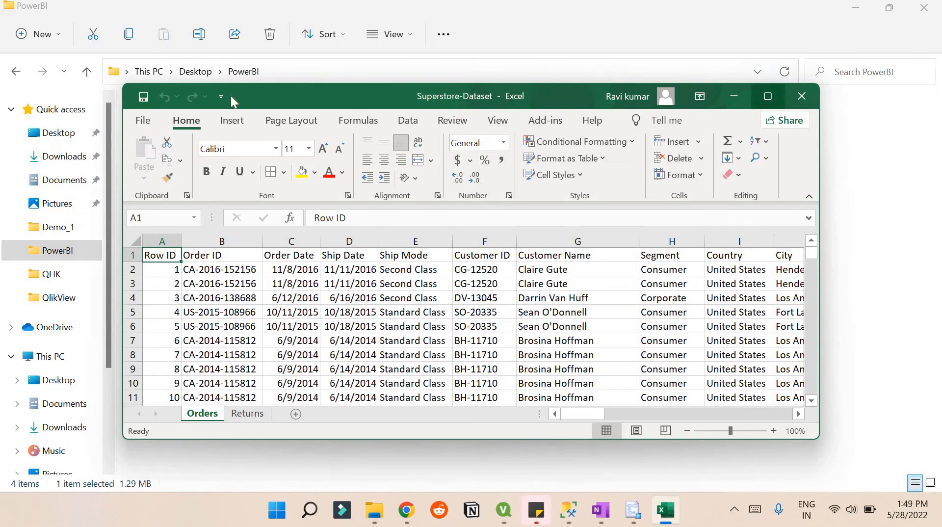
{"action": "left_click", "coordinate": [768, 96]}
Choose Excel 97-2003 Workbook as the Save As format for Superstore-Dataset, but cancel the save and close the workbook.
{"action": "left_click", "coordinate": [19, 34]}
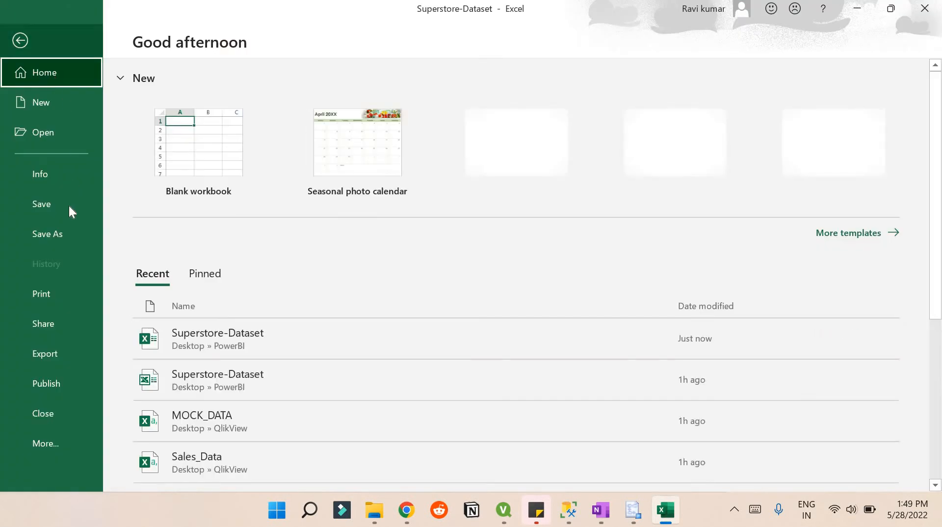
{"action": "left_click", "coordinate": [66, 229]}
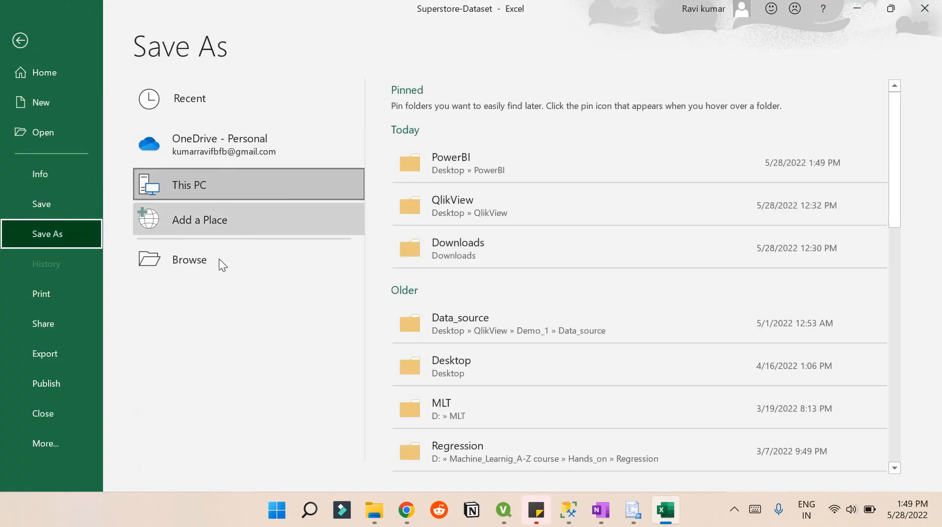
{"action": "left_click", "coordinate": [219, 258]}
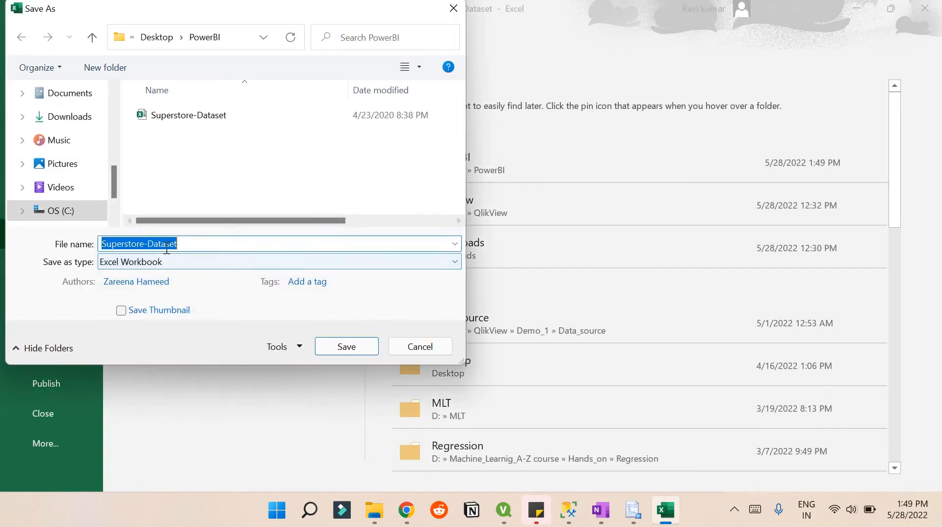
{"action": "left_click", "coordinate": [432, 266]}
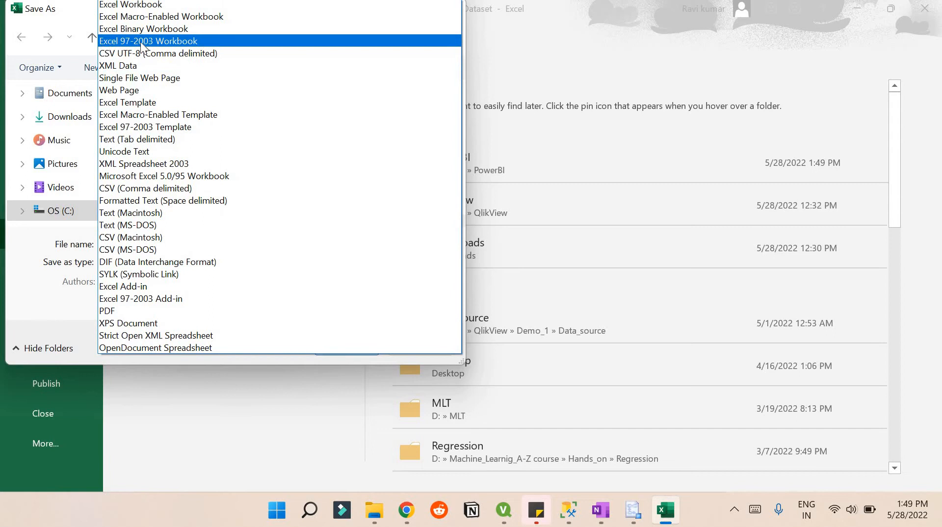
{"action": "left_click", "coordinate": [179, 43]}
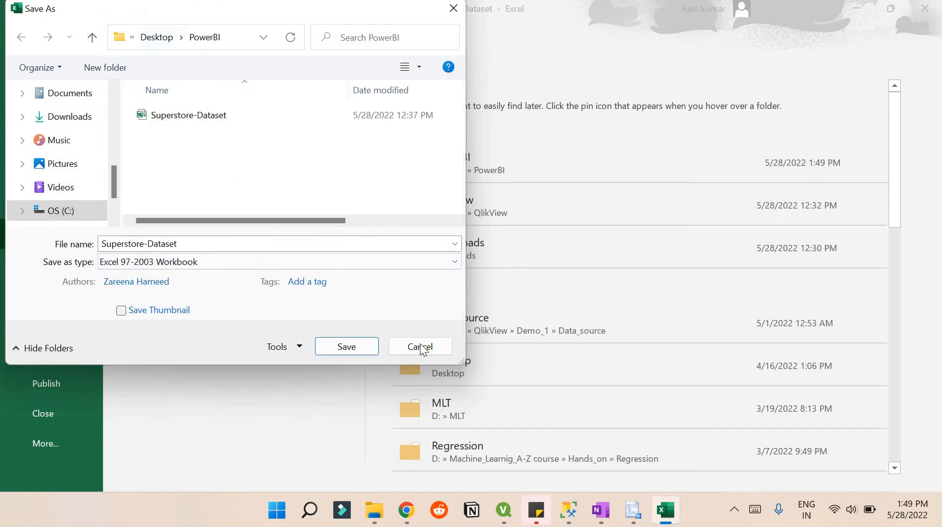
{"action": "left_click", "coordinate": [420, 347]}
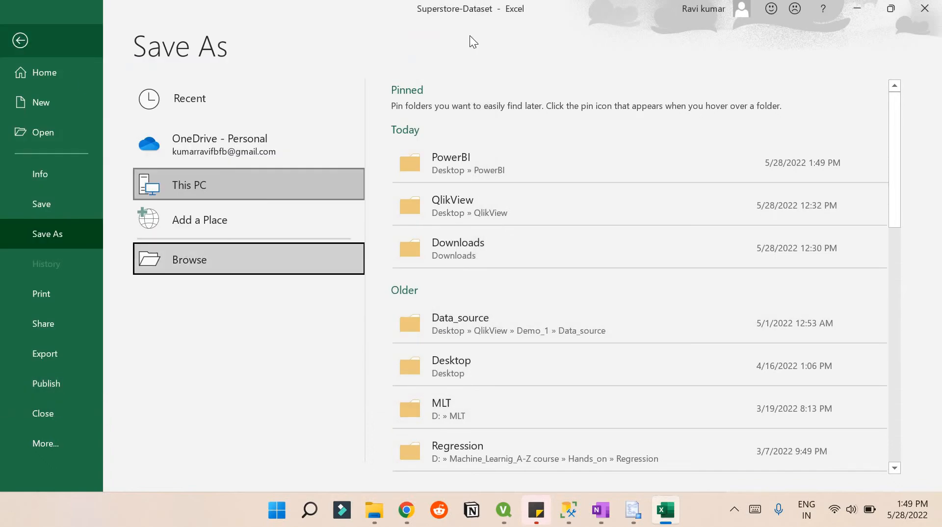
{"action": "key", "text": "Escape"}
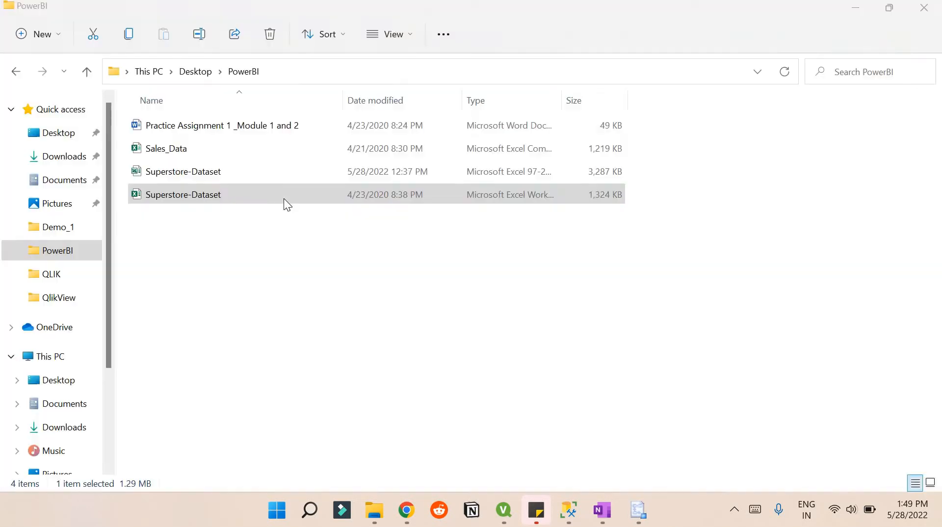
Switch back to the import wizard, set the source file to Superstore-Dataset.xls from the PowerBI folder, and continue to the destination page.
{"action": "left_click", "coordinate": [186, 173]}
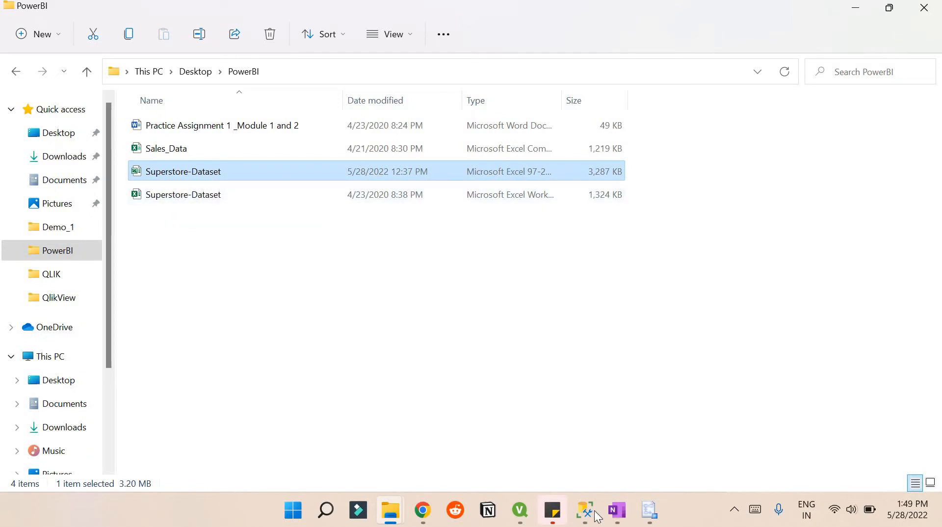
{"action": "left_click", "coordinate": [645, 510]}
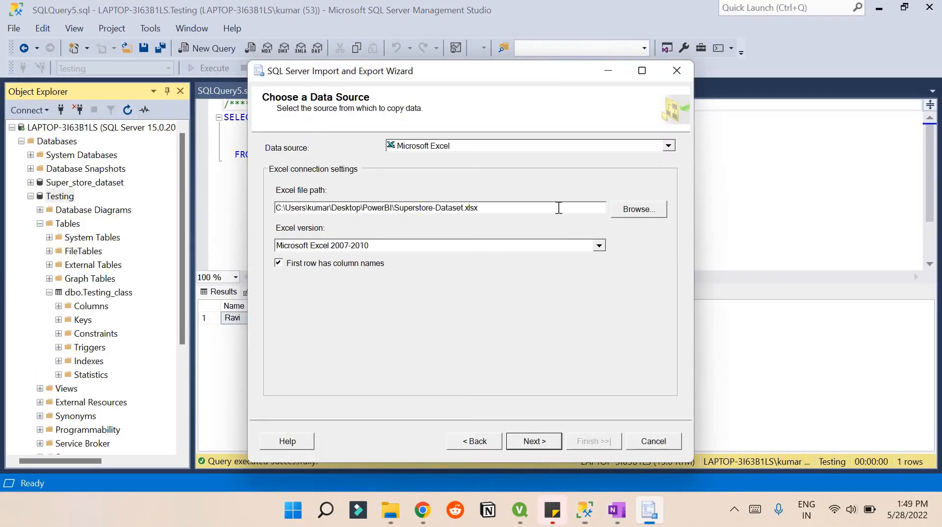
{"action": "left_click", "coordinate": [652, 211]}
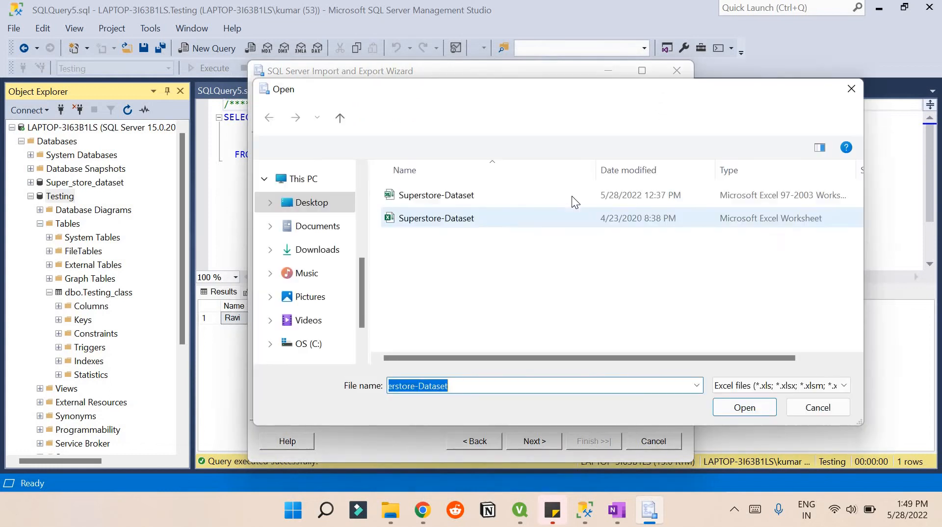
{"action": "left_click", "coordinate": [524, 198]}
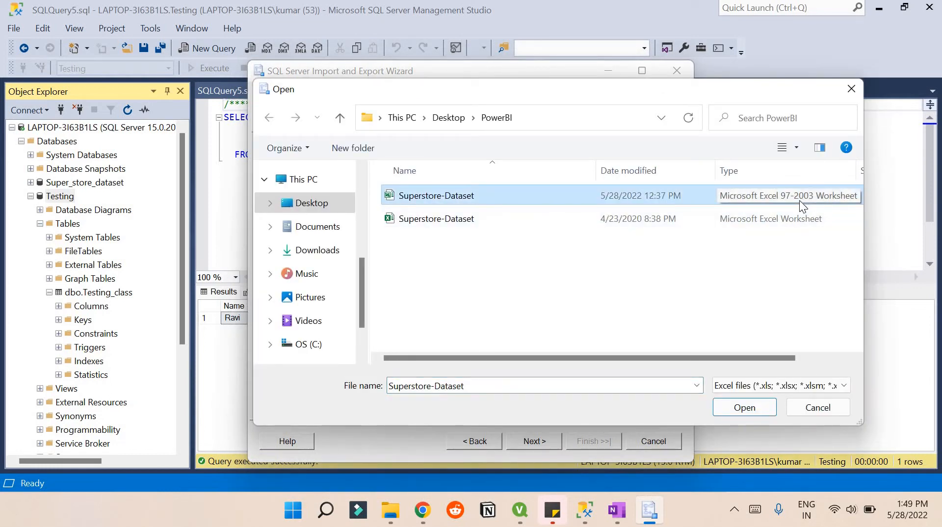
{"action": "left_click", "coordinate": [742, 406]}
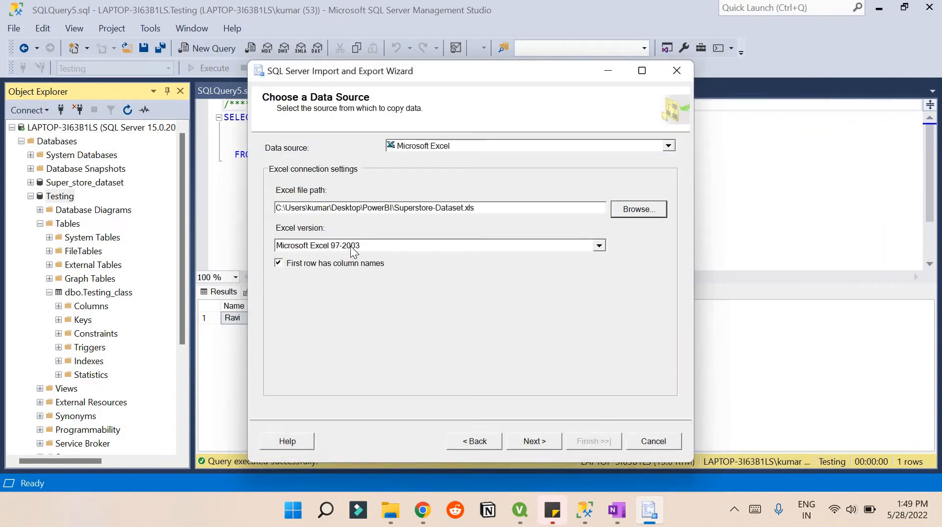
{"action": "left_click", "coordinate": [539, 443]}
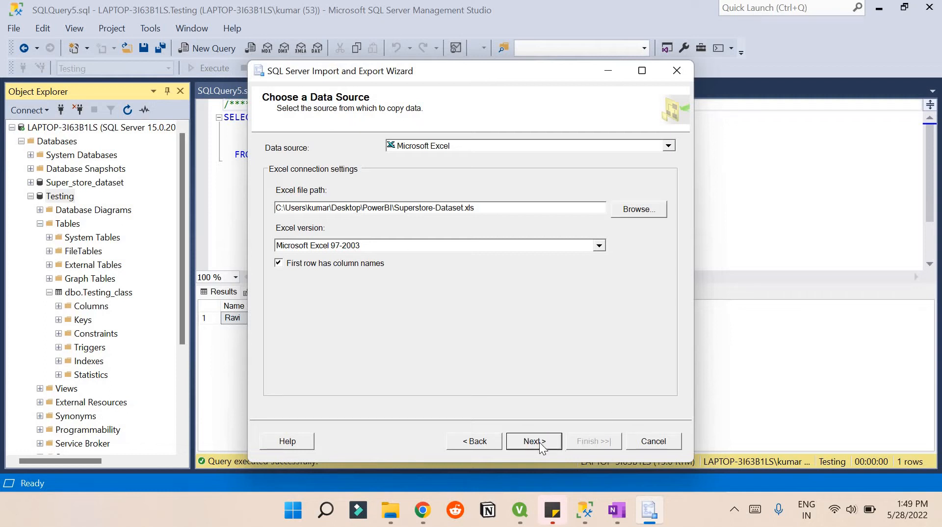
Choose SQL Server Native Client 11.0 as the import destination.
{"action": "left_click", "coordinate": [667, 145]}
{"action": "scroll", "coordinate": [518, 210], "scroll_direction": "down", "scroll_amount": 2}
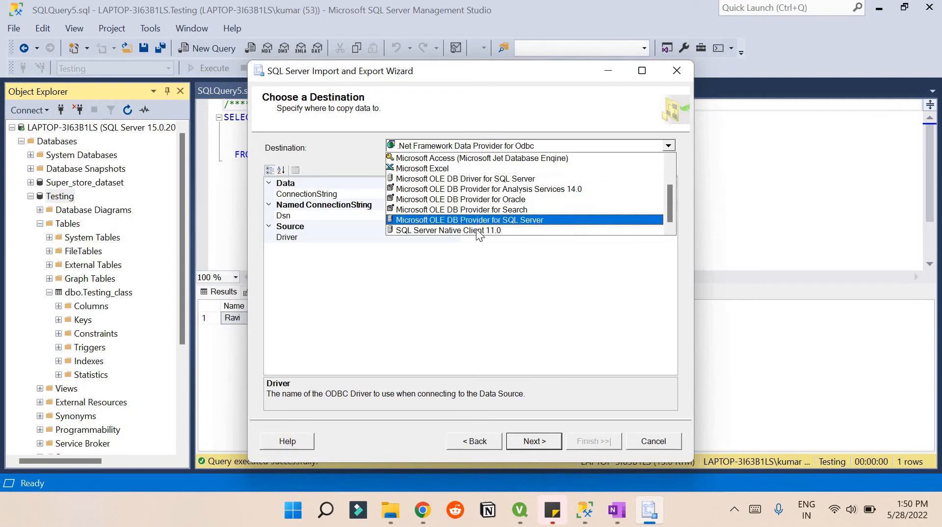
{"action": "left_click", "coordinate": [476, 230]}
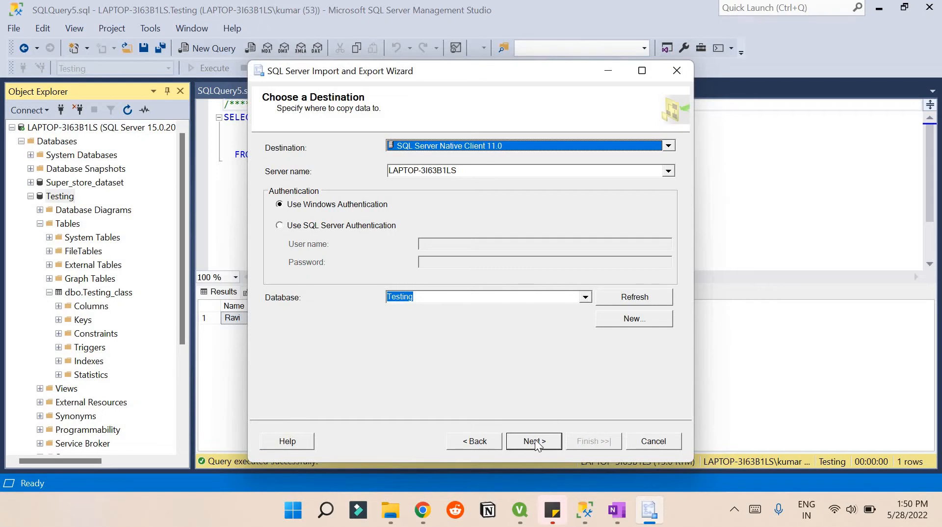
Keep Testing as the destination database, copy data from tables or views, and include both the Orders$ and Returns$ source sheets.
{"action": "left_click", "coordinate": [520, 440]}
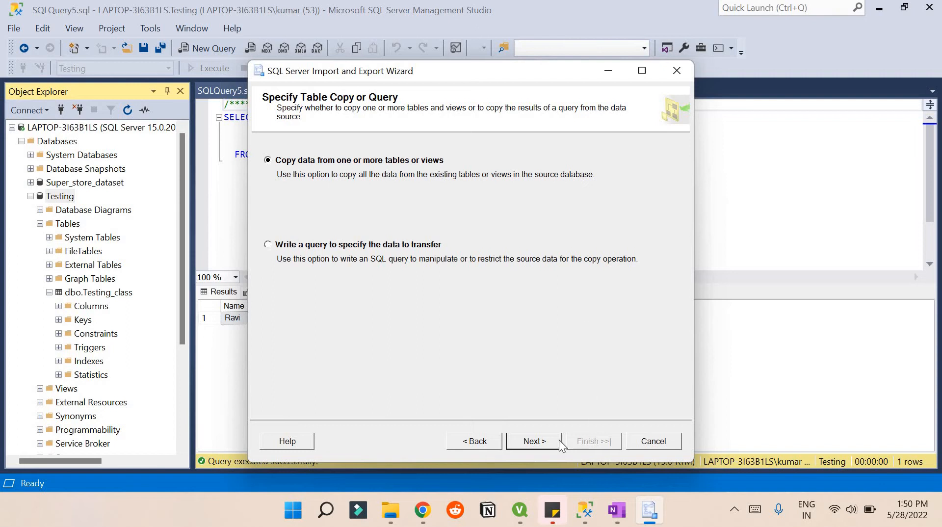
{"action": "left_click", "coordinate": [540, 437]}
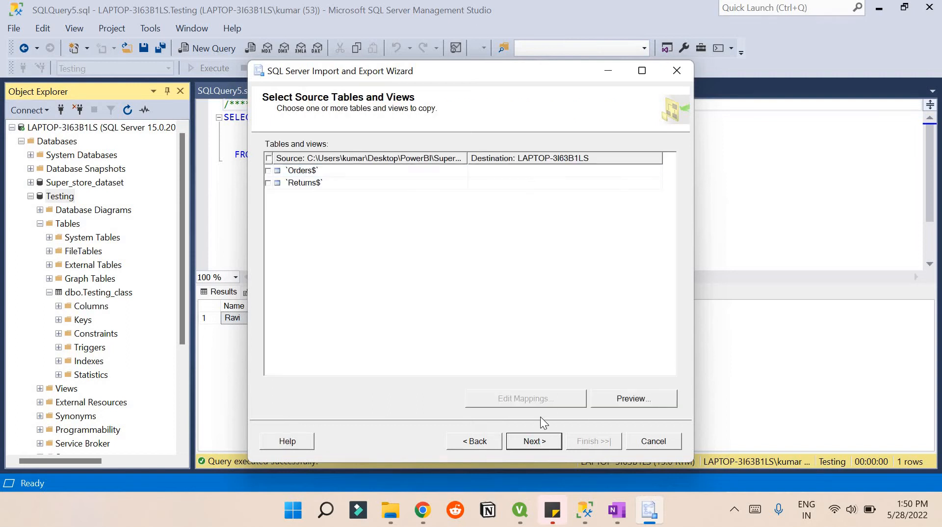
{"action": "left_click", "coordinate": [268, 171]}
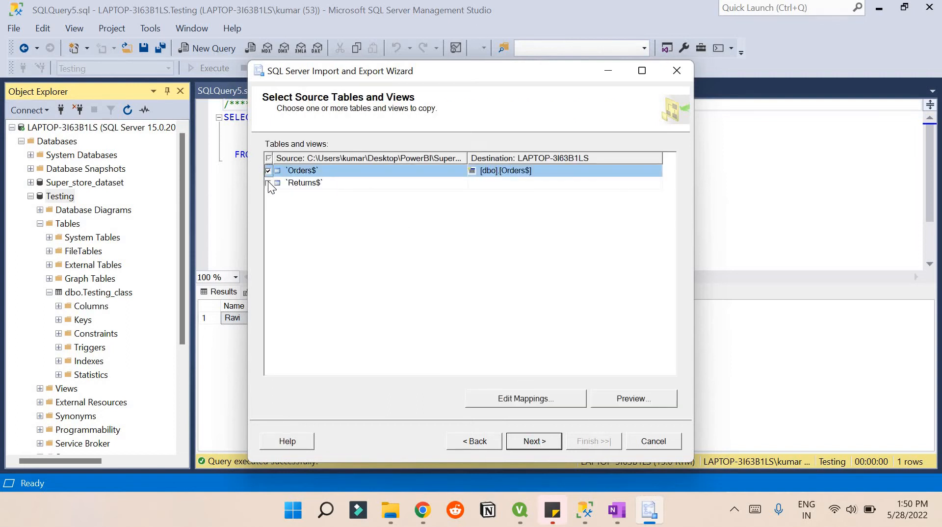
{"action": "left_click", "coordinate": [268, 183]}
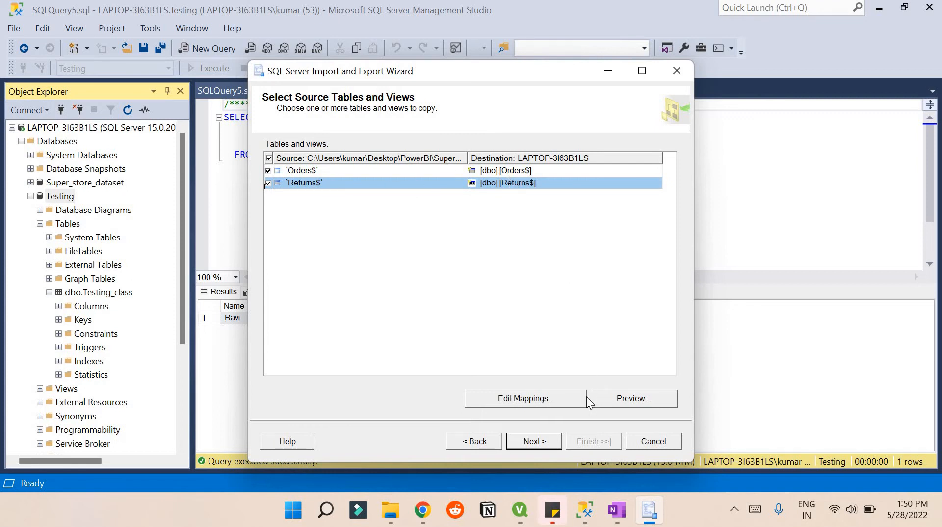
{"action": "left_click", "coordinate": [536, 441]}
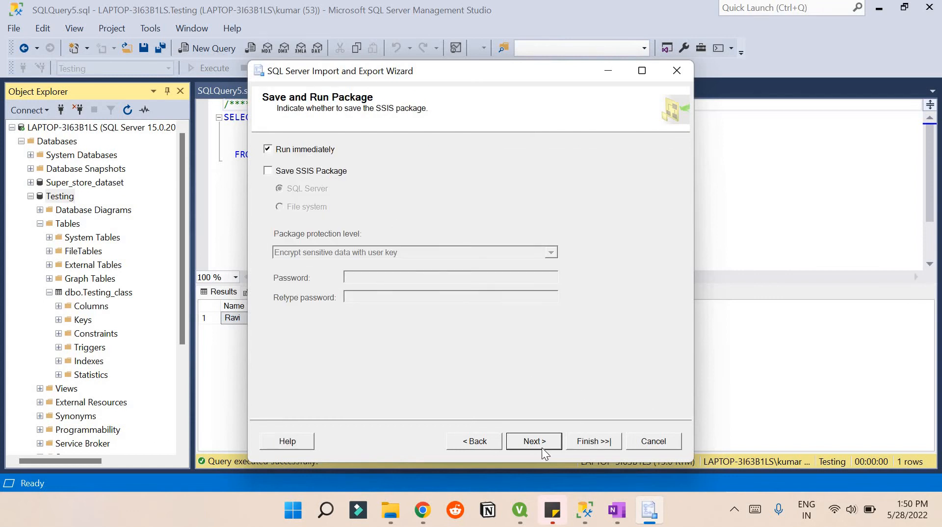
Run the import immediately without saving an SSIS package, and close the wizard once execution ends.
{"action": "left_click", "coordinate": [540, 443]}
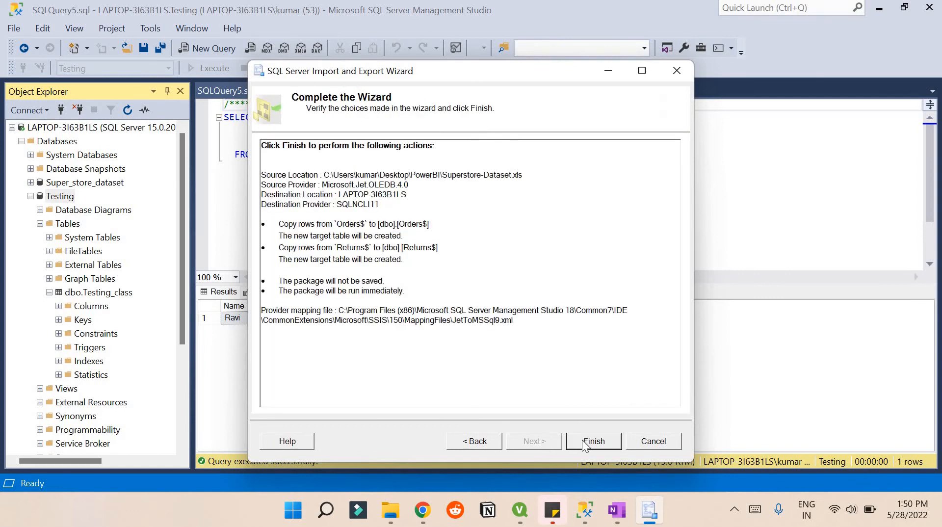
{"action": "left_click", "coordinate": [582, 440]}
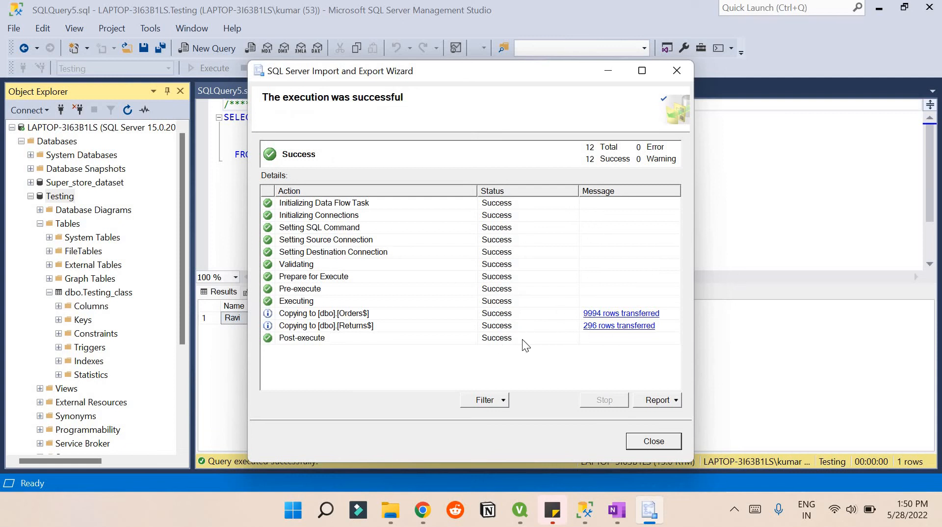
{"action": "left_click", "coordinate": [654, 441]}
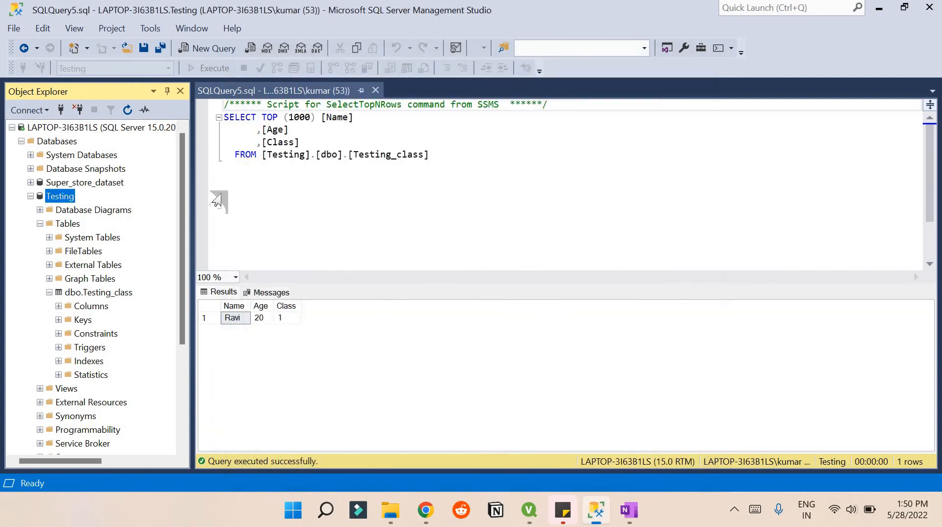
Refresh the Testing database and expand its Tables folder to list the imported tables.
{"action": "right_click", "coordinate": [60, 199]}
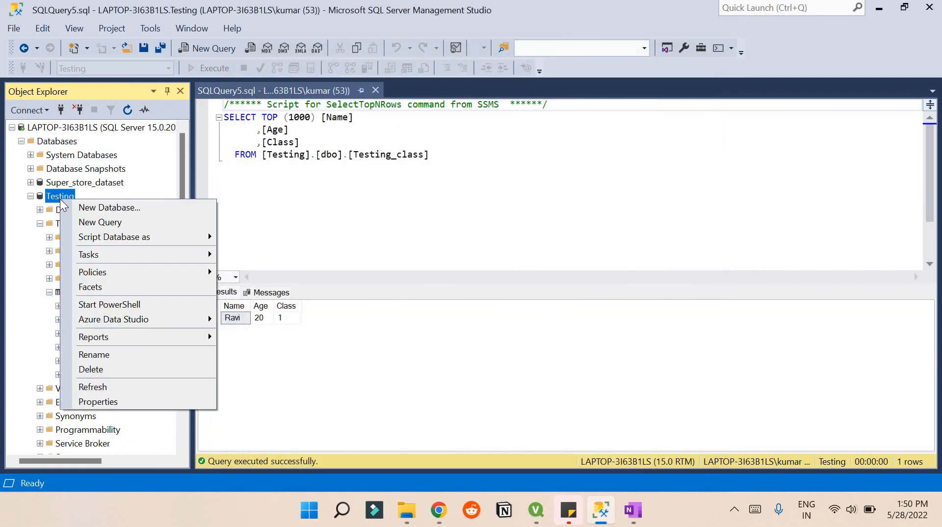
{"action": "left_click", "coordinate": [93, 387]}
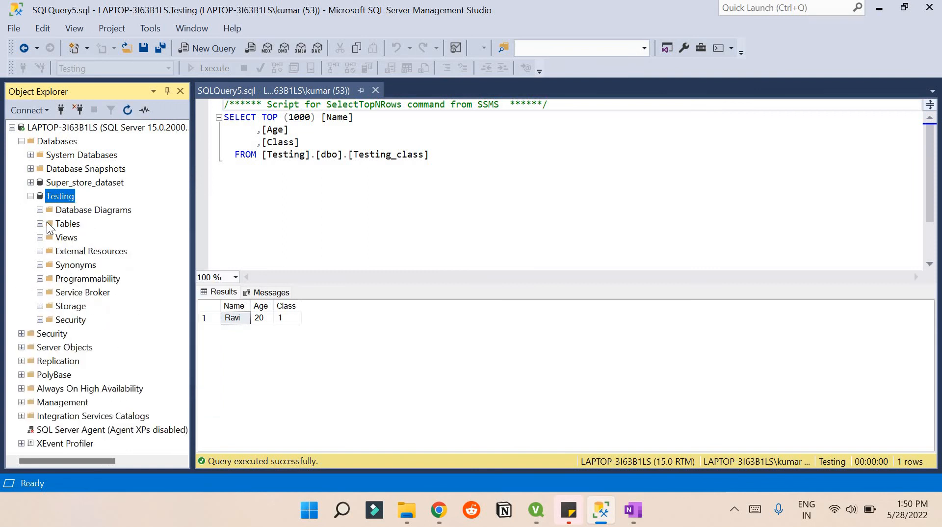
{"action": "left_click", "coordinate": [42, 222]}
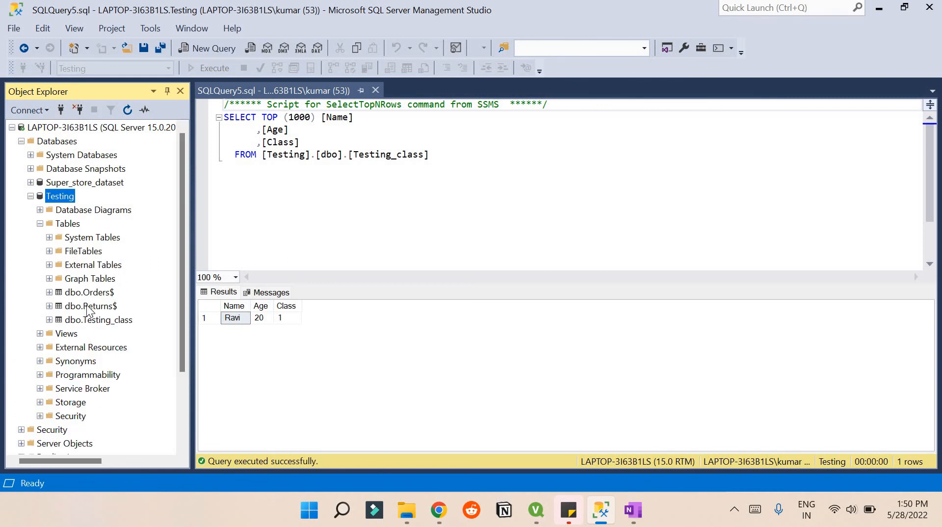
Query the top 1000 rows of the dbo.Orders$ table and look through the results and the generated SELECT script.
{"action": "left_click", "coordinate": [92, 305]}
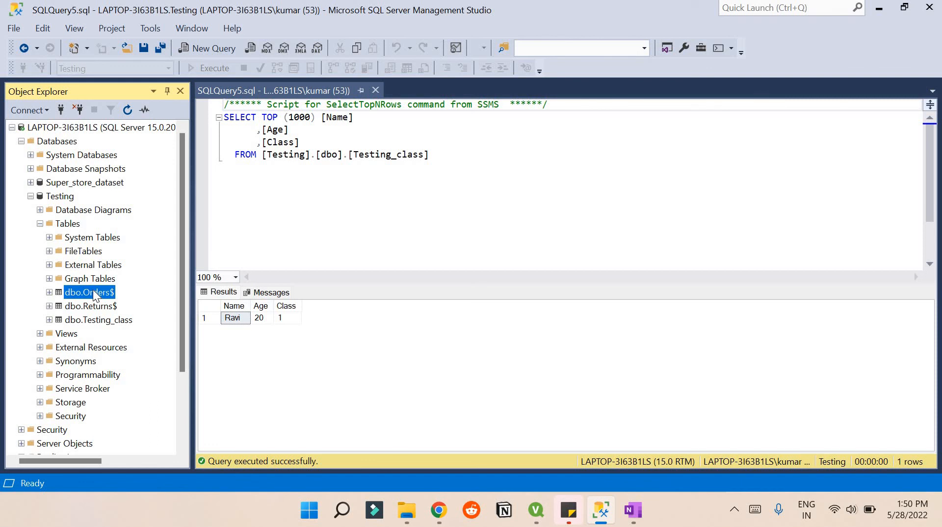
{"action": "right_click", "coordinate": [94, 293]}
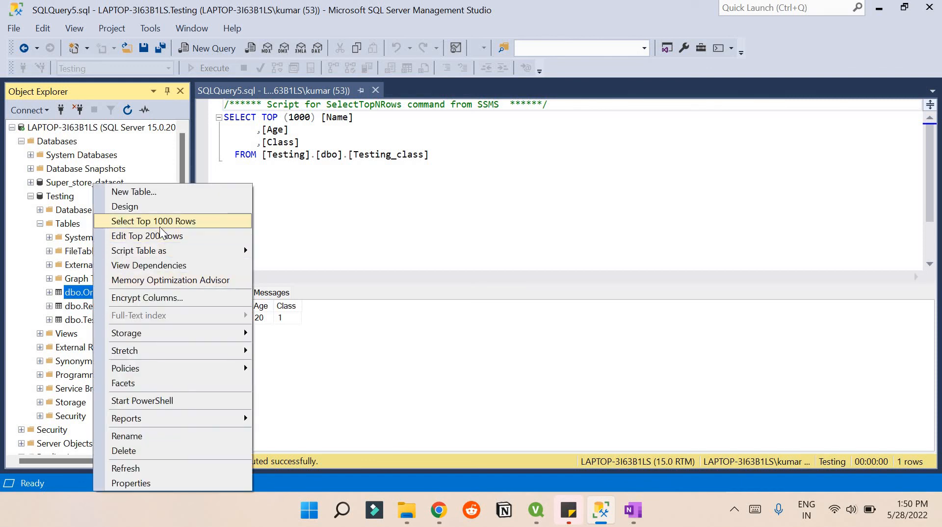
{"action": "left_click", "coordinate": [162, 221]}
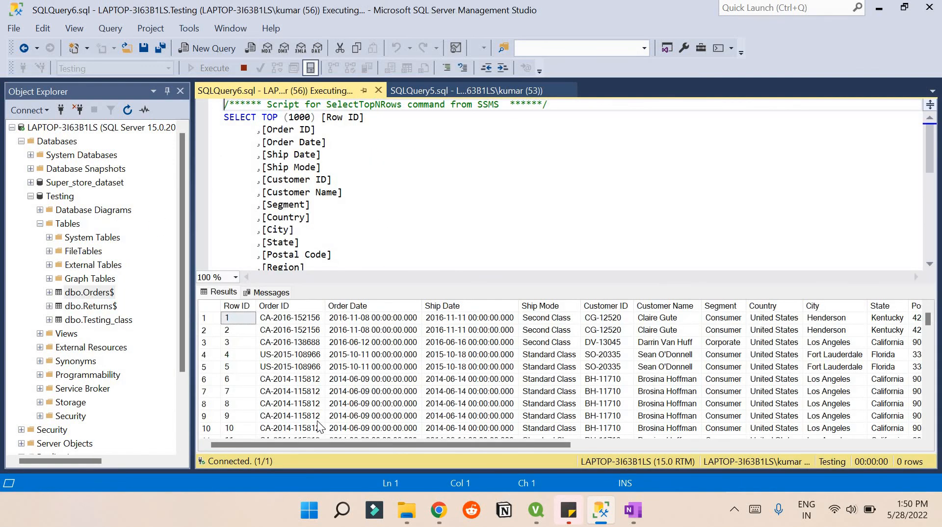
{"action": "left_click_drag", "start_coordinate": [373, 443], "coordinate": [199, 436]}
{"action": "scroll", "coordinate": [362, 209], "scroll_direction": "down", "scroll_amount": 6}
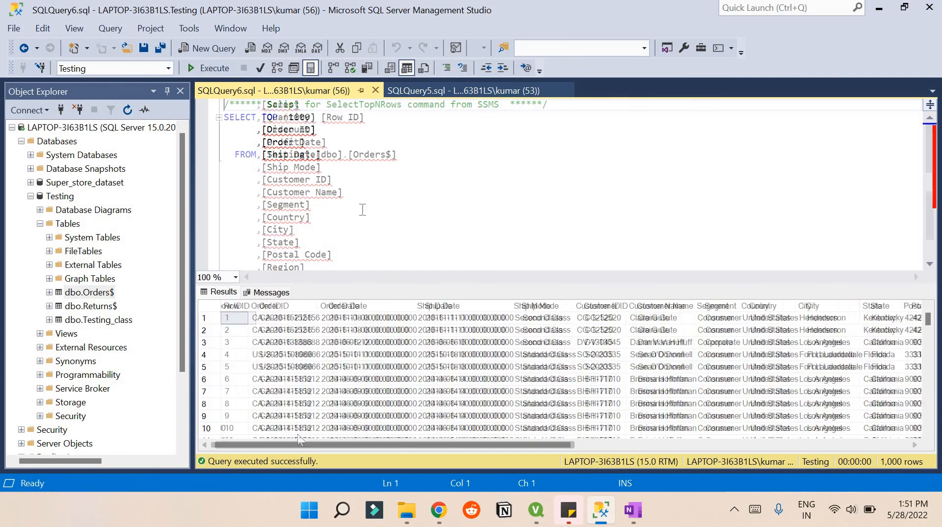